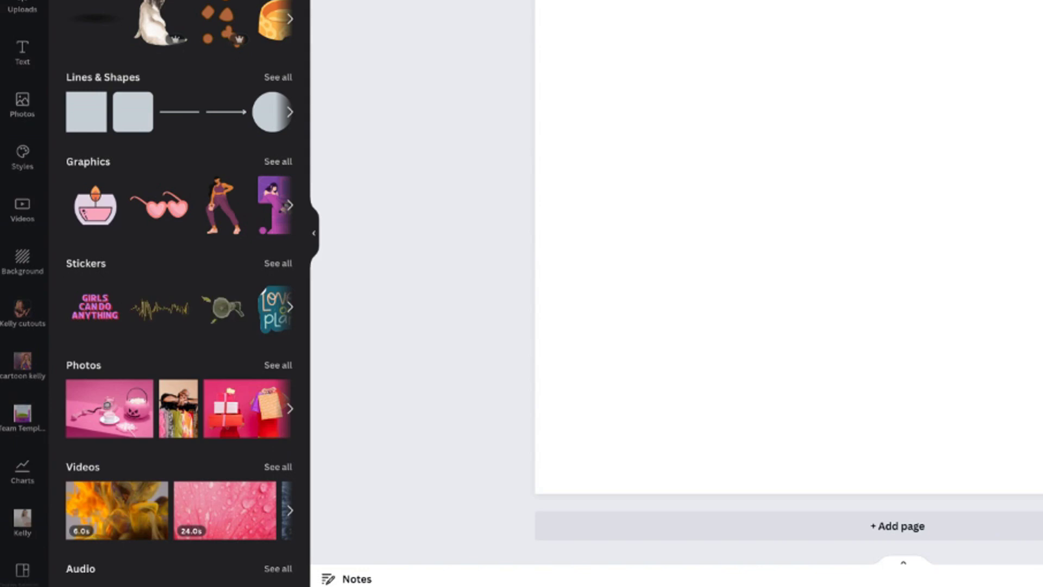
Scroll down the left rail beside the blank landscape cover design
scroll(22, 294, "down", 10)
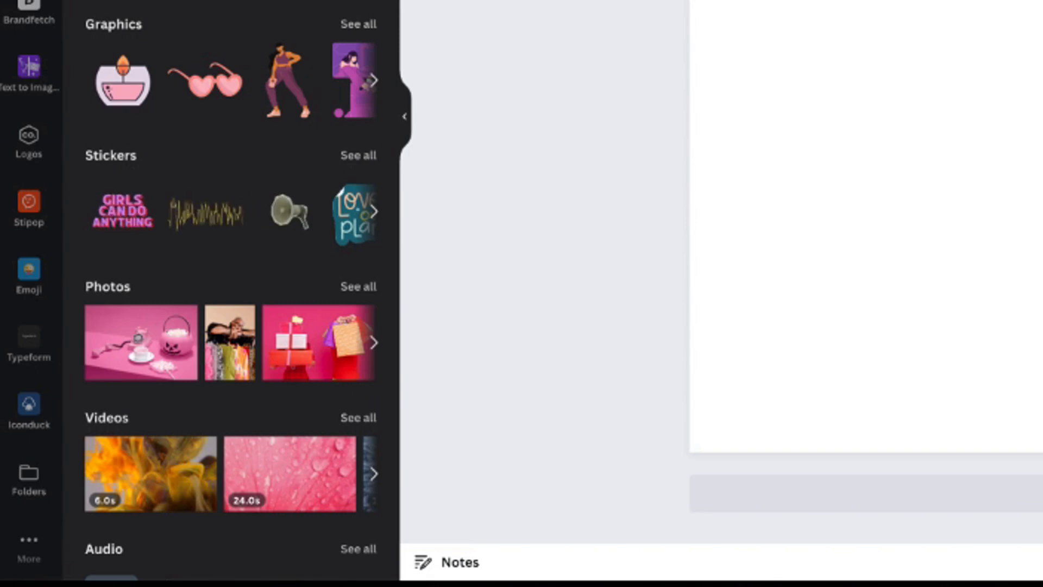
Open the Brandfetch app from the full apps list and select its website URL box
left_click(30, 557)
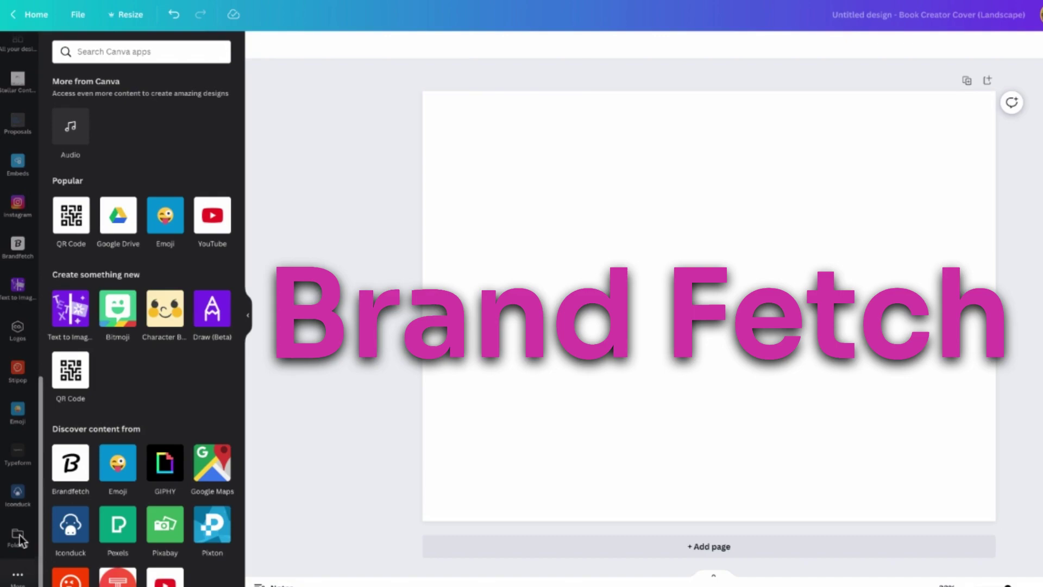
left_click(64, 471)
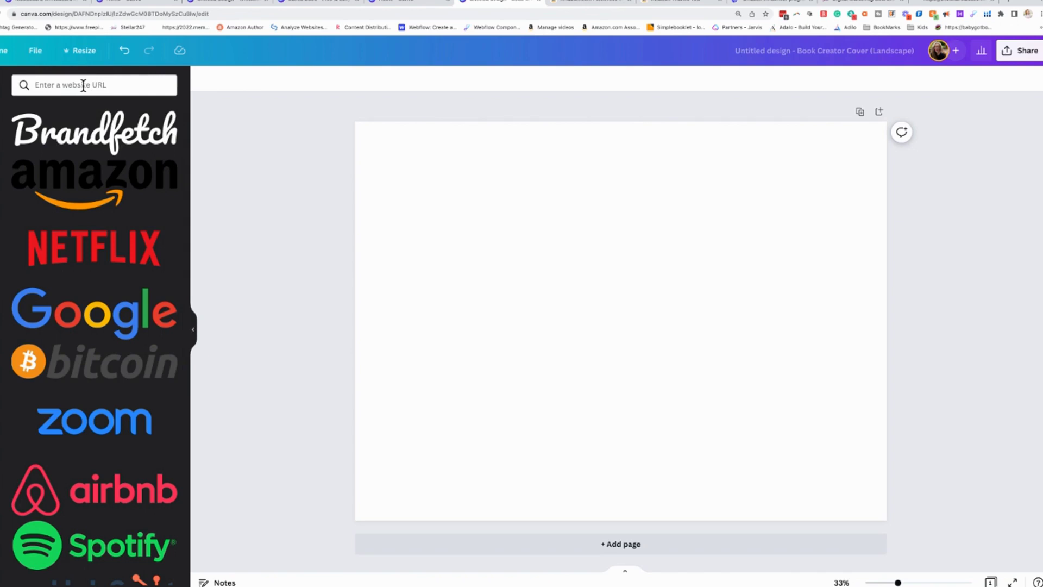
scroll(96, 207, "down", 7)
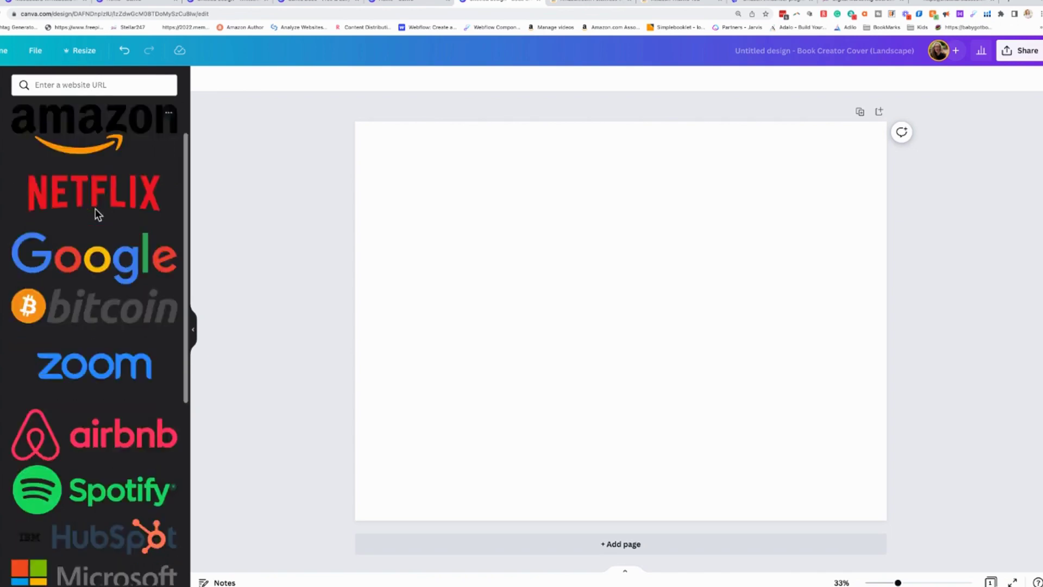
left_click(57, 85)
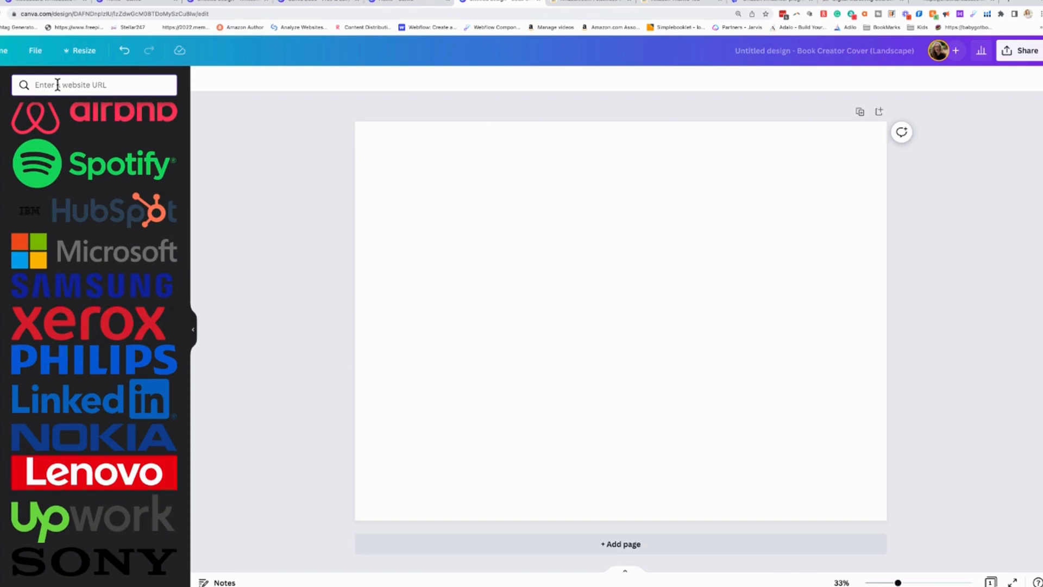
type("www.apple.com")
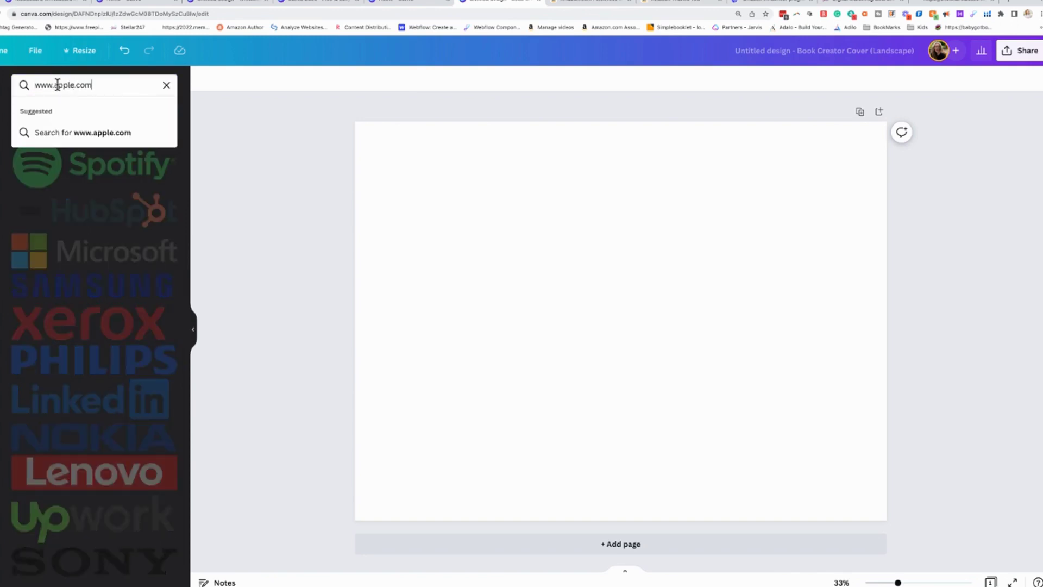
key("Return")
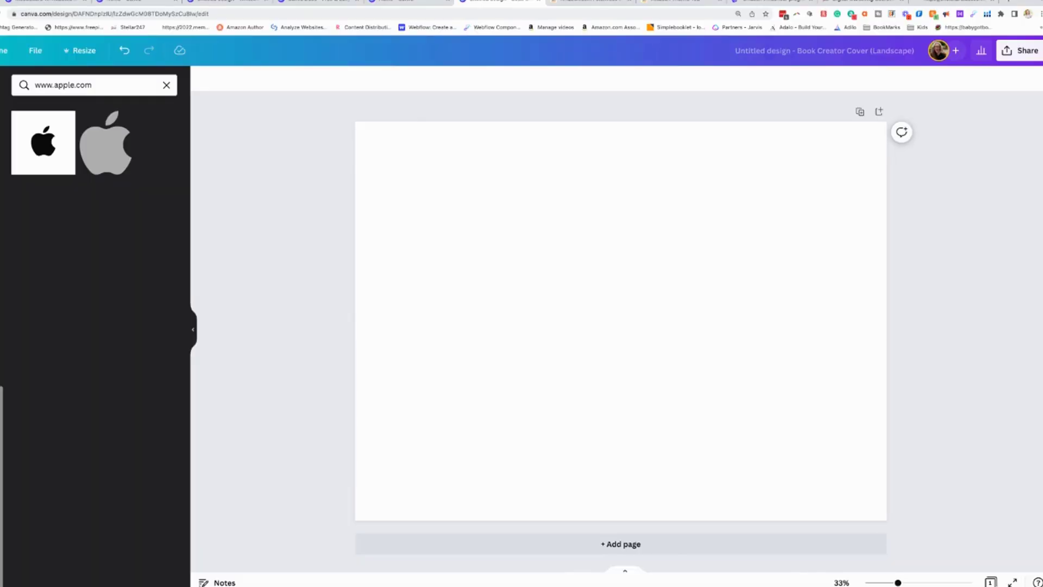
Open the Iconduck icon library and search its icons for 'social'
left_click(166, 85)
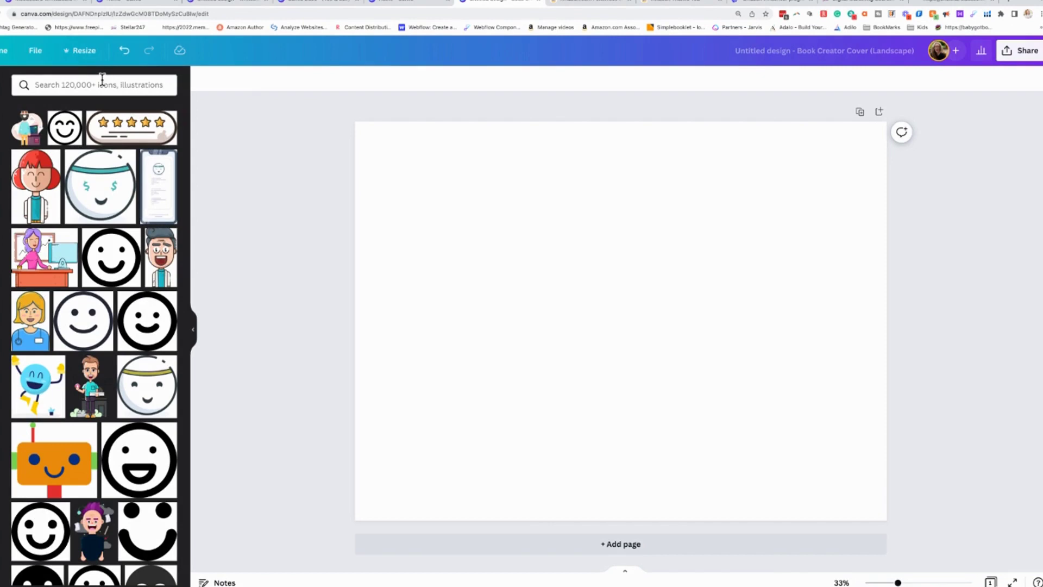
scroll(136, 244, "down", 15)
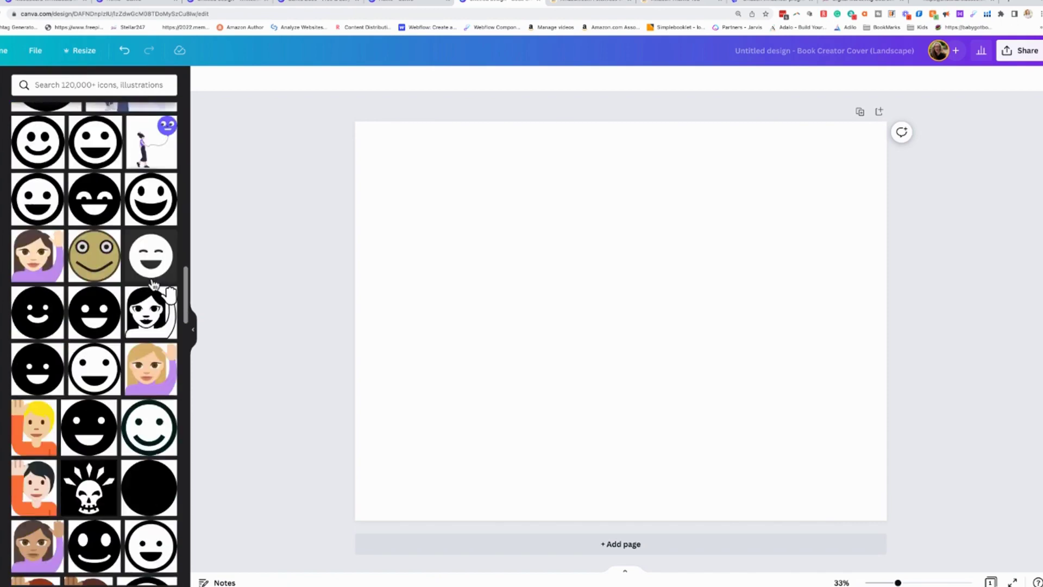
scroll(154, 284, "down", 10)
left_click(89, 85)
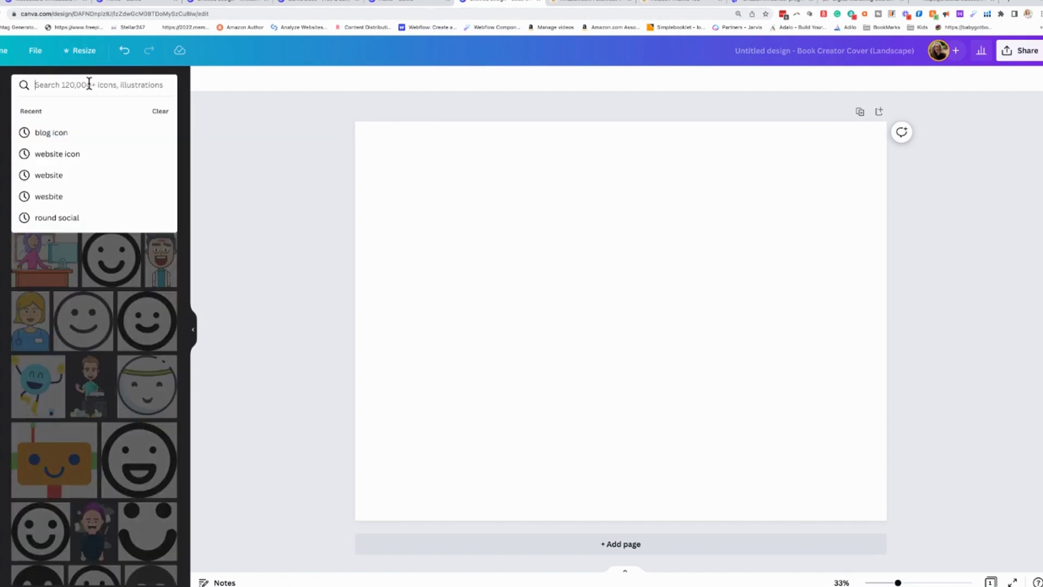
type("social")
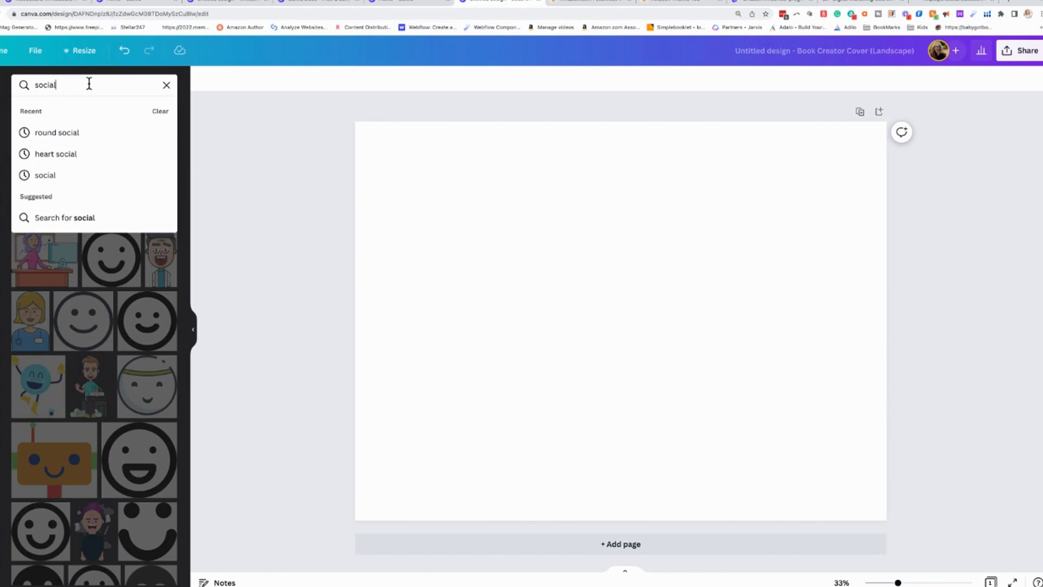
key("Return")
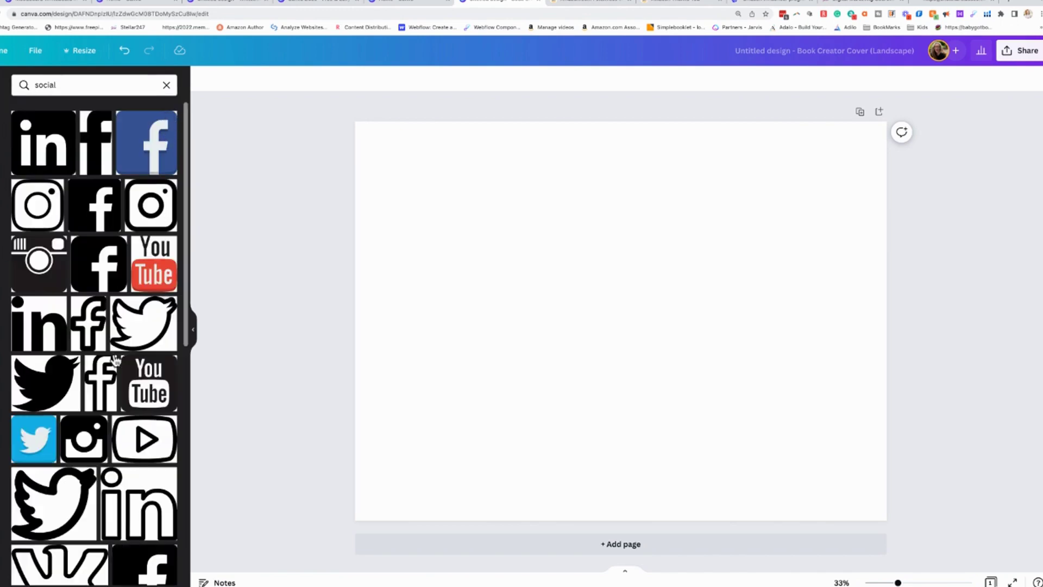
Replace the query with 'circle social' to show round social media icons
double_click(52, 85)
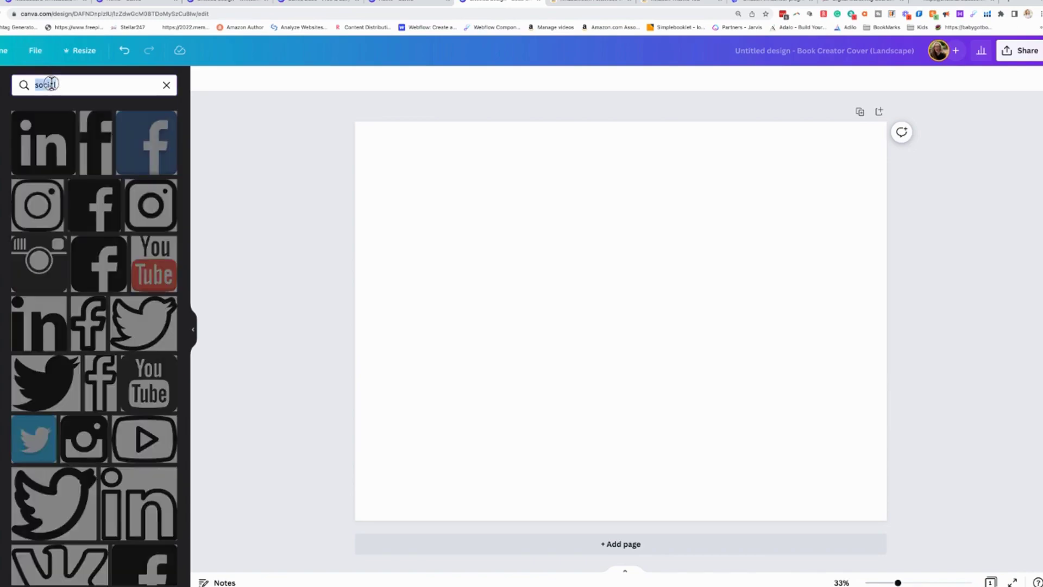
type("circle")
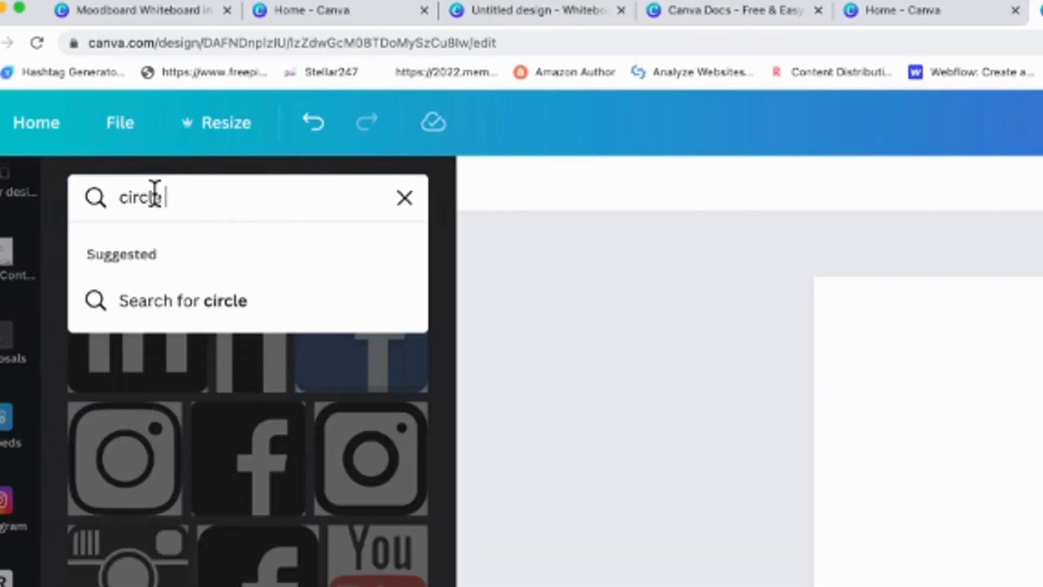
type(" social")
key("Return")
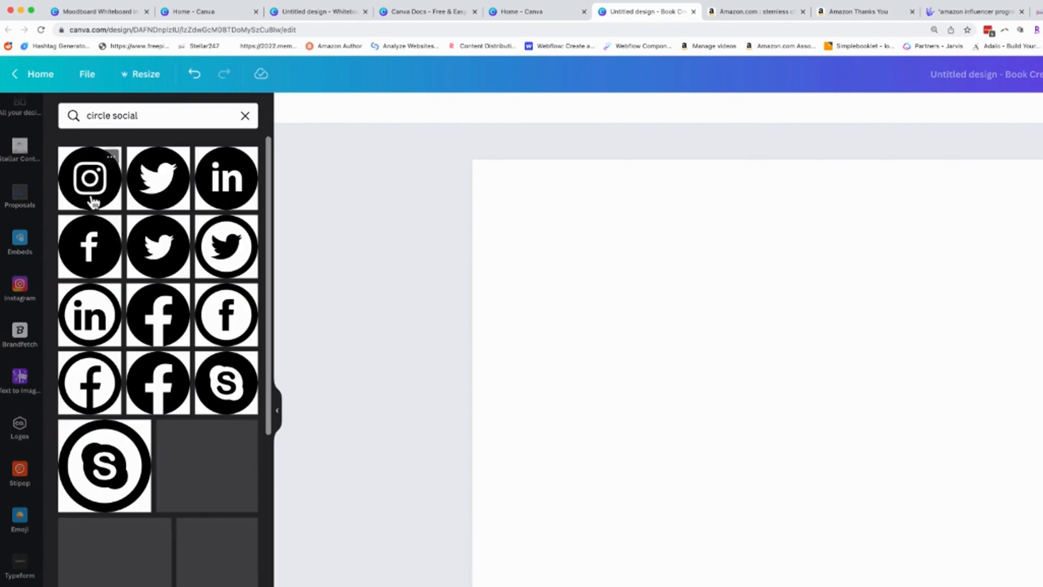
Add the round Instagram icon, shrink it to 409 by 409, and place it lower left
left_click(94, 202)
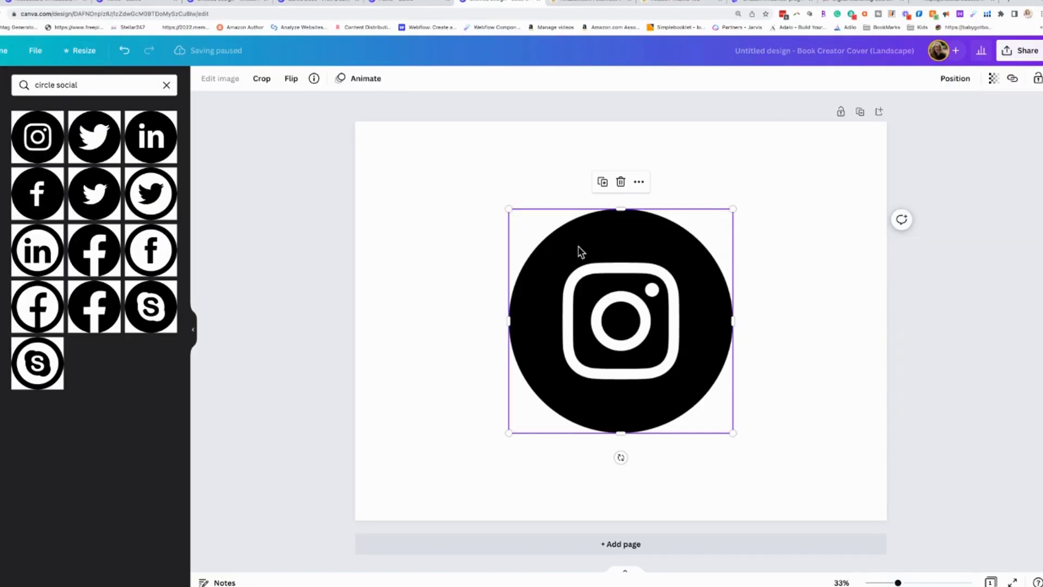
left_click_drag(581, 250, 461, 215)
left_click_drag(613, 176, 405, 432)
left_click(256, 386)
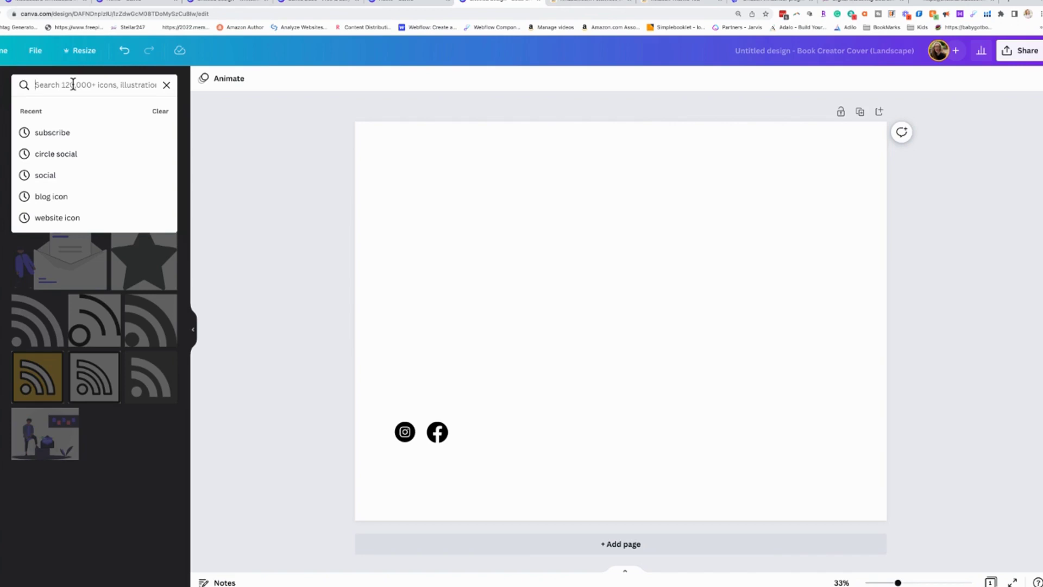
Search Iconduck for 'apple' and add the rainbow Apple logo to the page
type("apple")
key("Return")
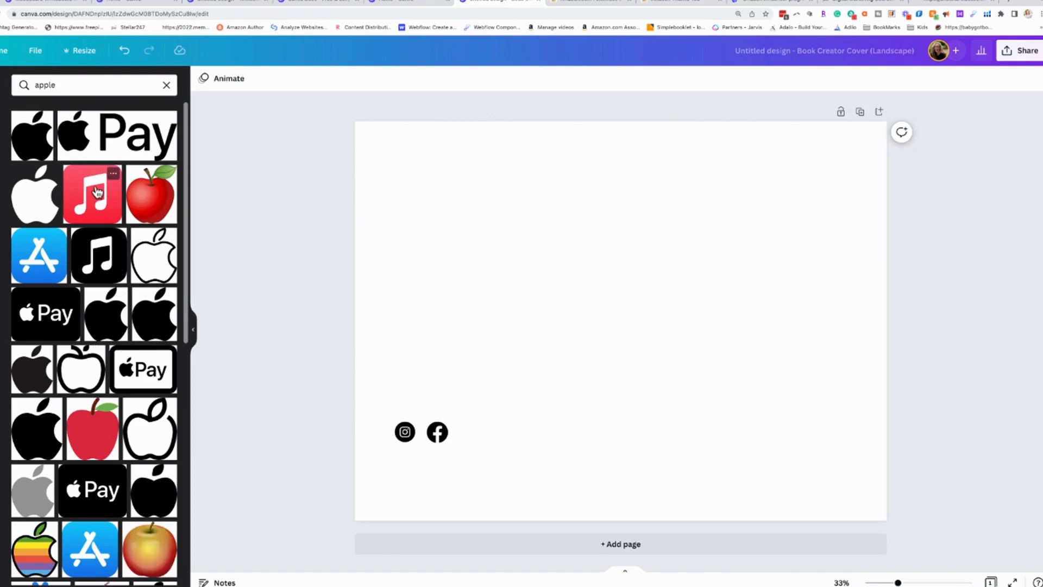
scroll(185, 467, "down", 3)
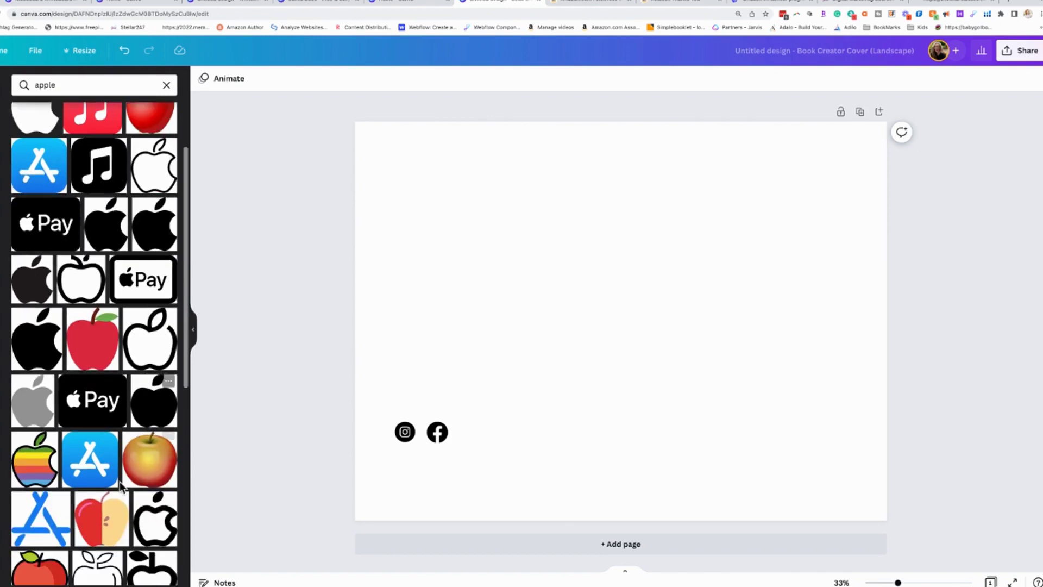
left_click(34, 408)
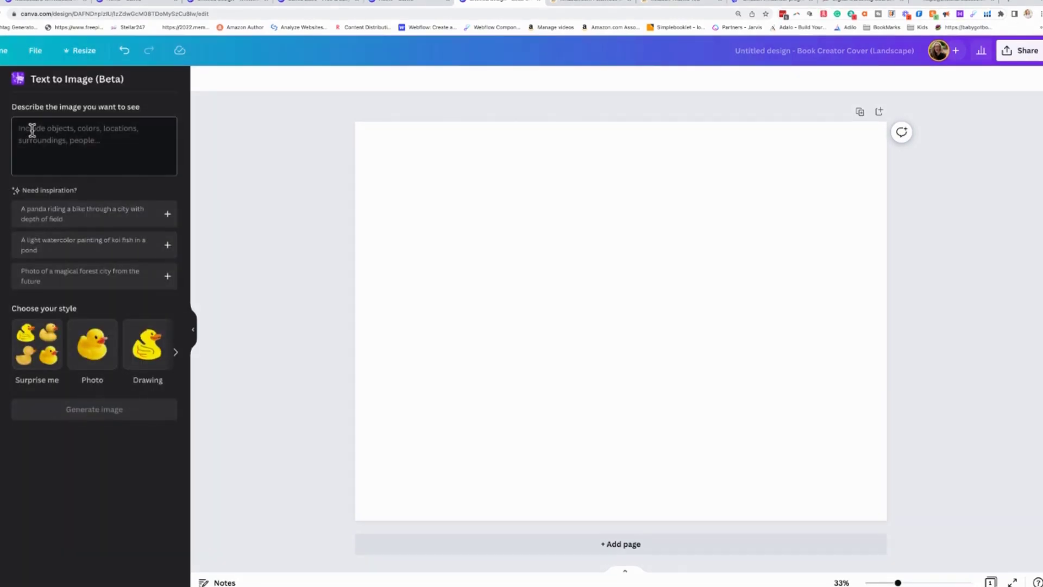
Generate Painting-style images from the watercolor koi fish pond prompt suggestion
left_click(167, 245)
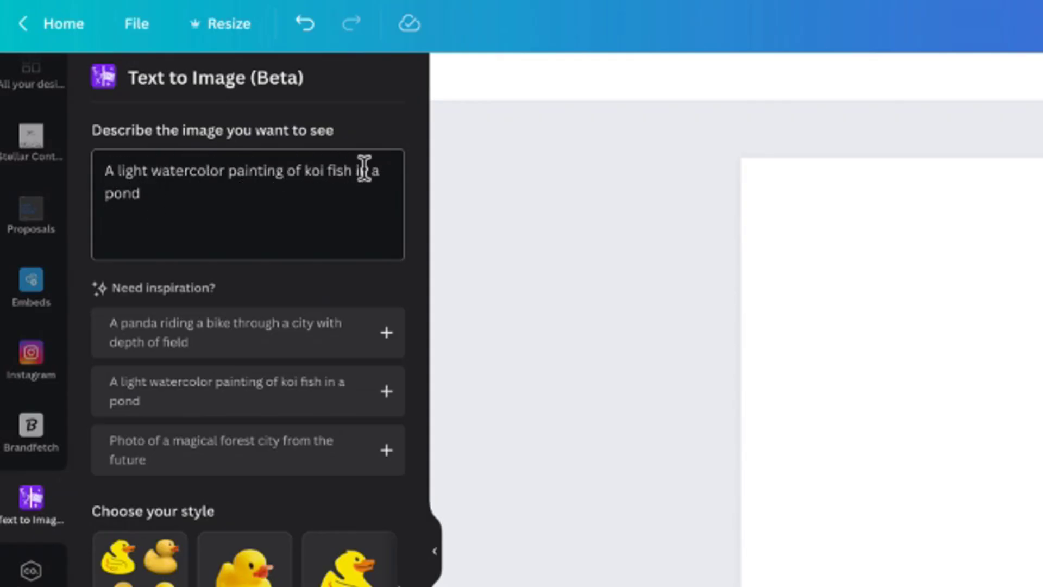
left_click(155, 200)
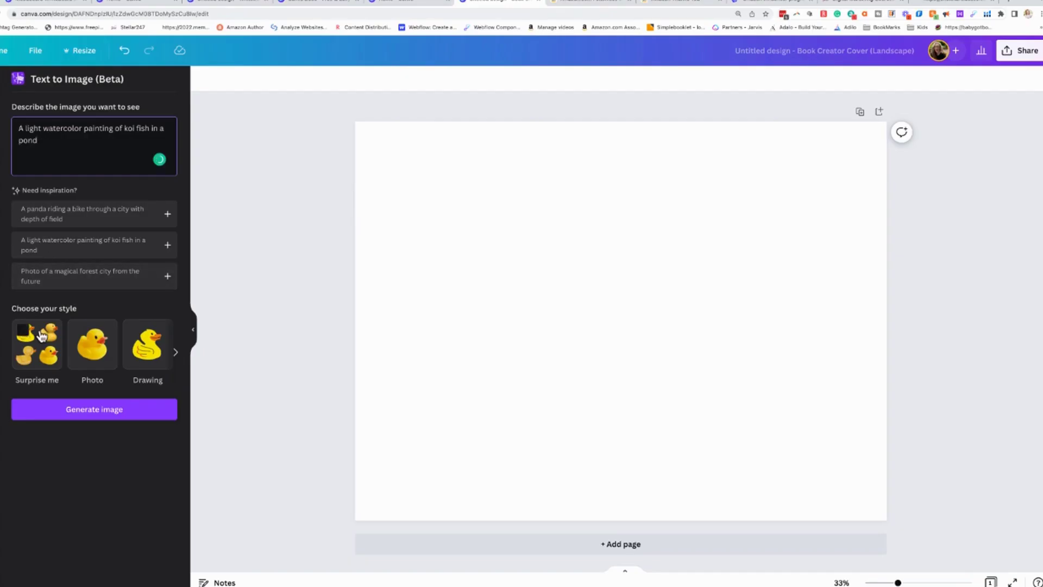
left_click(175, 354)
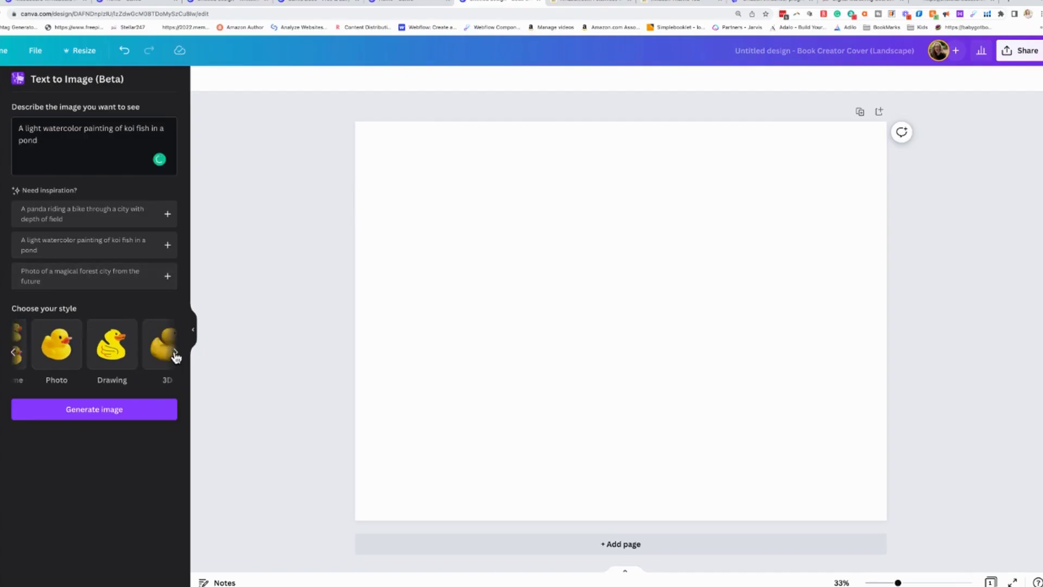
left_click(145, 352)
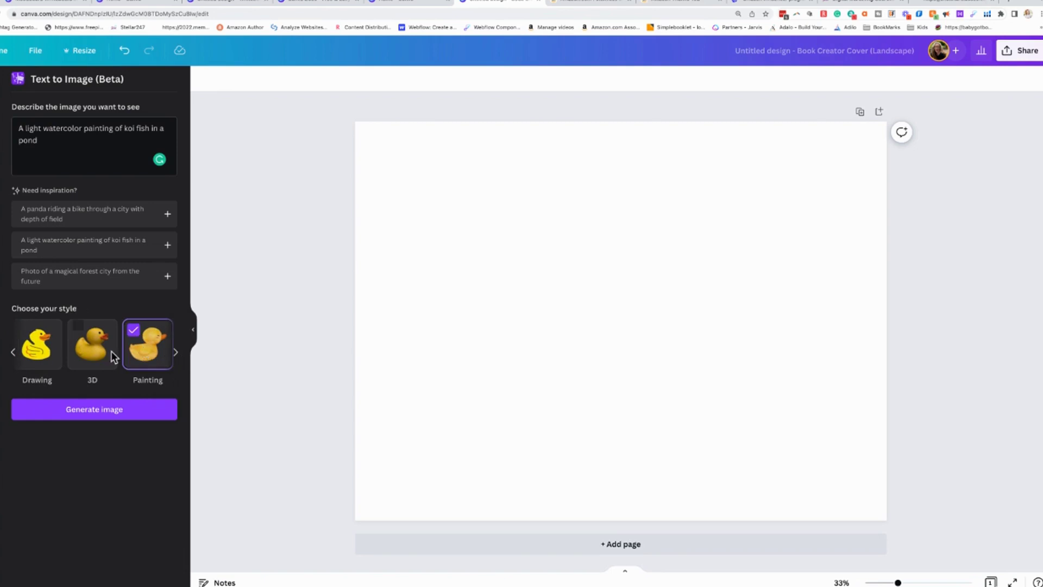
left_click(87, 413)
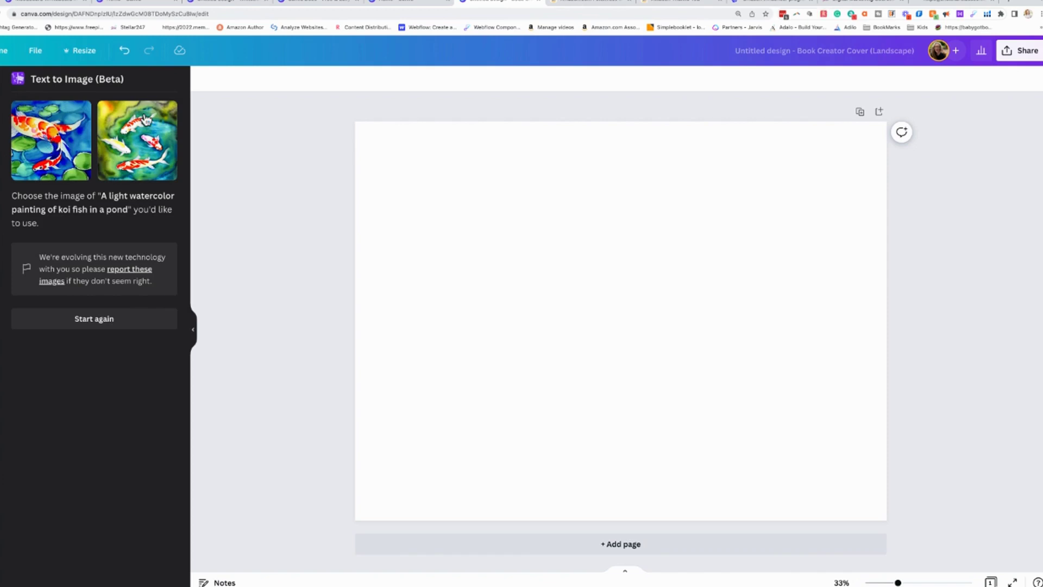
Add the second generated green watercolor koi pond image to the centre of the cover
left_click(131, 151)
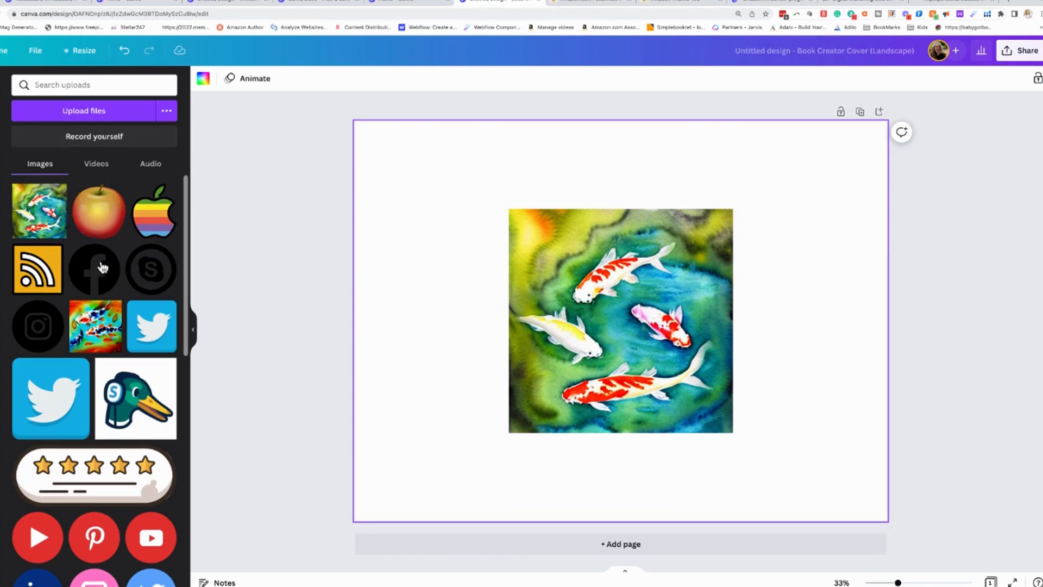
scroll(93, 348, "down", 1)
scroll(136, 326, "up", 1)
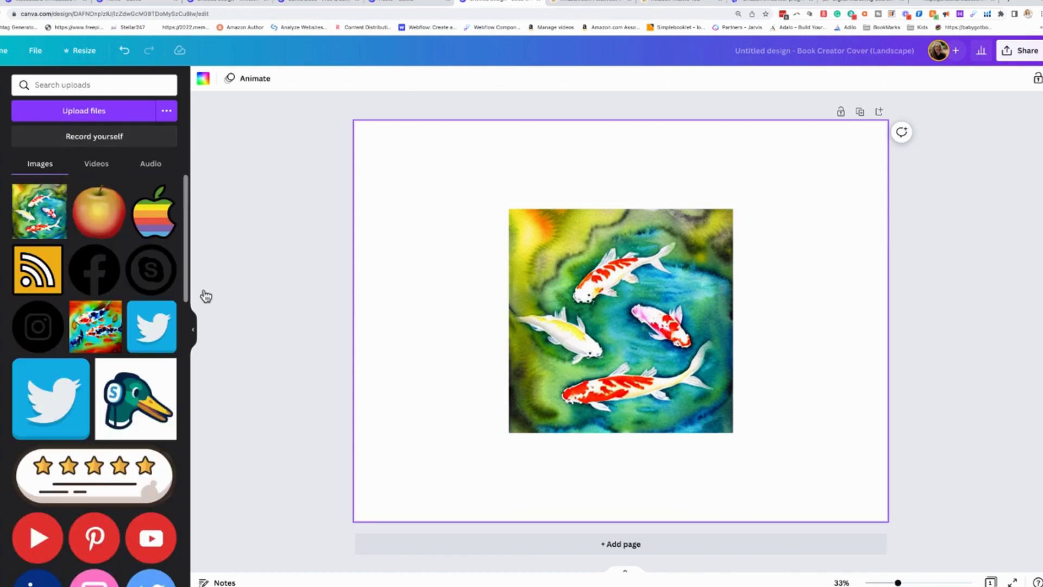